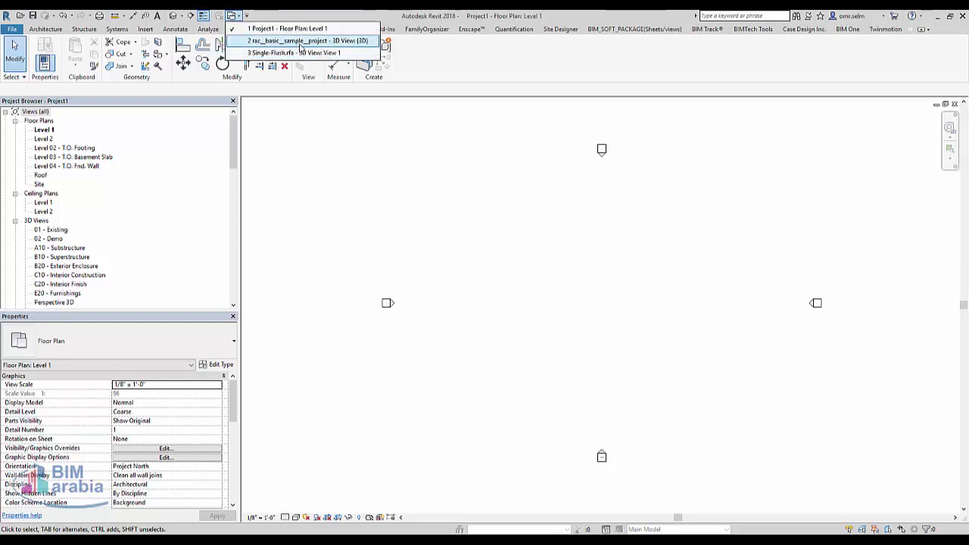
View rac_basic_sample_project in 3D, zooming and panning to the retaining walls and tree.
click(265, 37)
scroll(477, 238, up, 2)
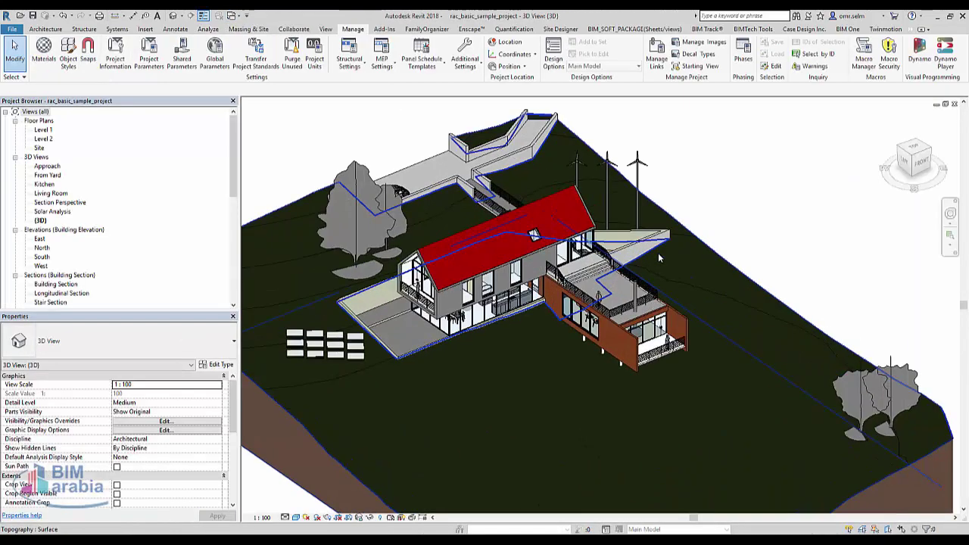
scroll(477, 238, up, 2)
scroll(475, 240, up, 2)
scroll(475, 239, down, 2)
scroll(471, 236, down, 2)
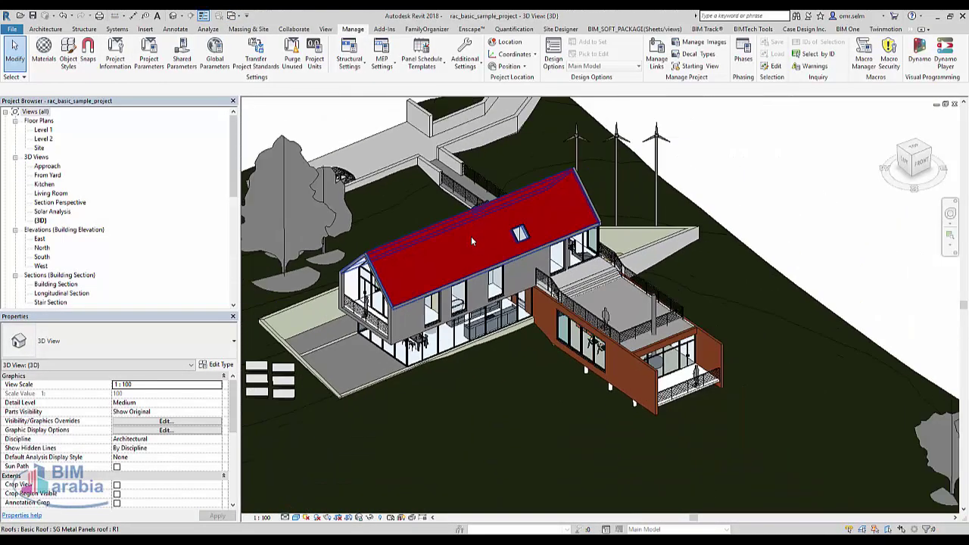
scroll(470, 237, up, 4)
mouse_move(421, 190)
middle_down()
mouse_move(495, 361)
mouse_move(627, 388)
middle_up()
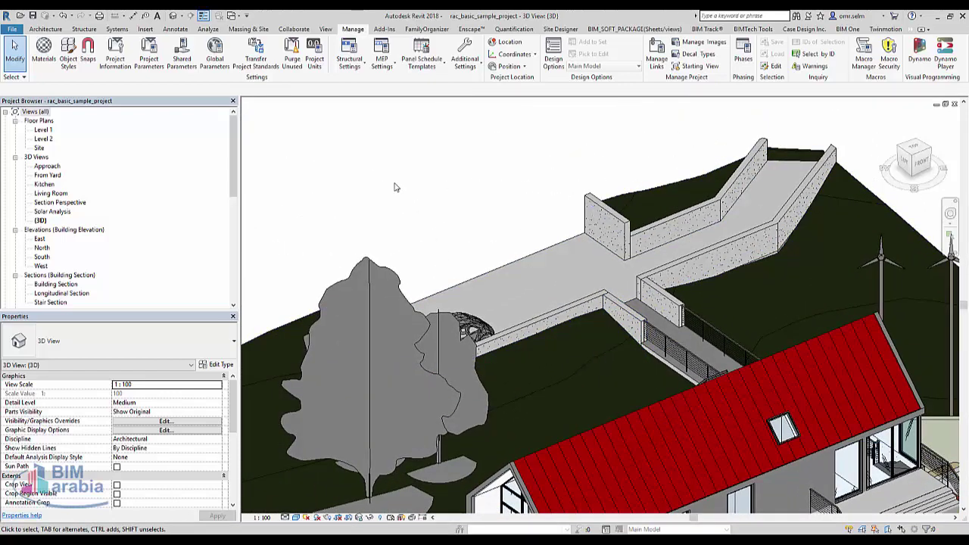
scroll(397, 189, down, 3)
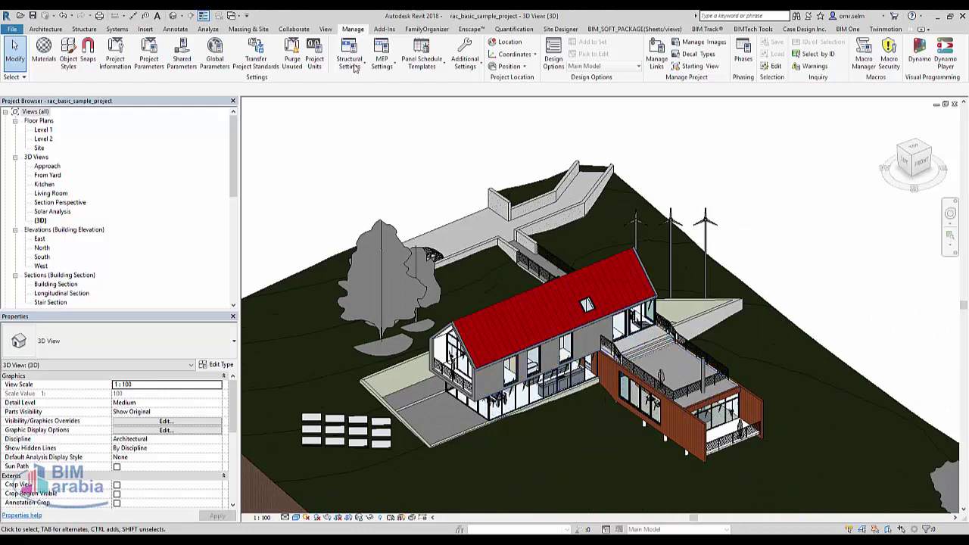
Switch to Single-Flush.rfa and close it without saving, returning to Project1's Level 1 plan.
click(233, 15)
click(291, 52)
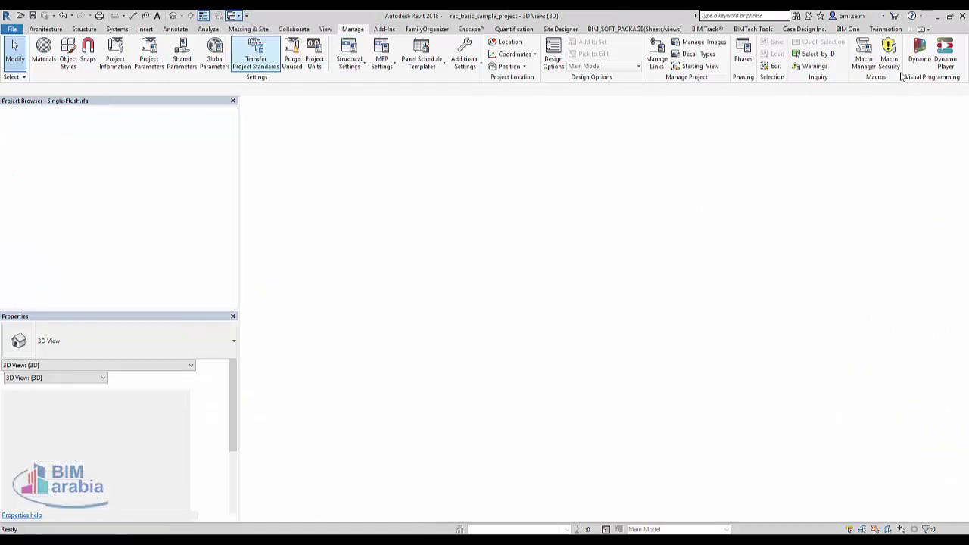
click(501, 281)
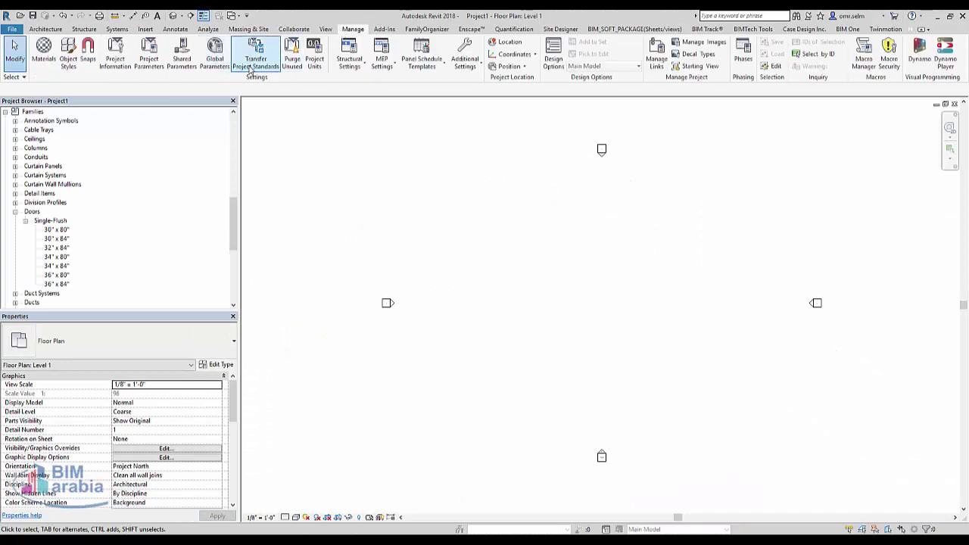
Transfer Project Standards from rac_basic_sample_project with only Text Types ticked after Check None.
click(256, 57)
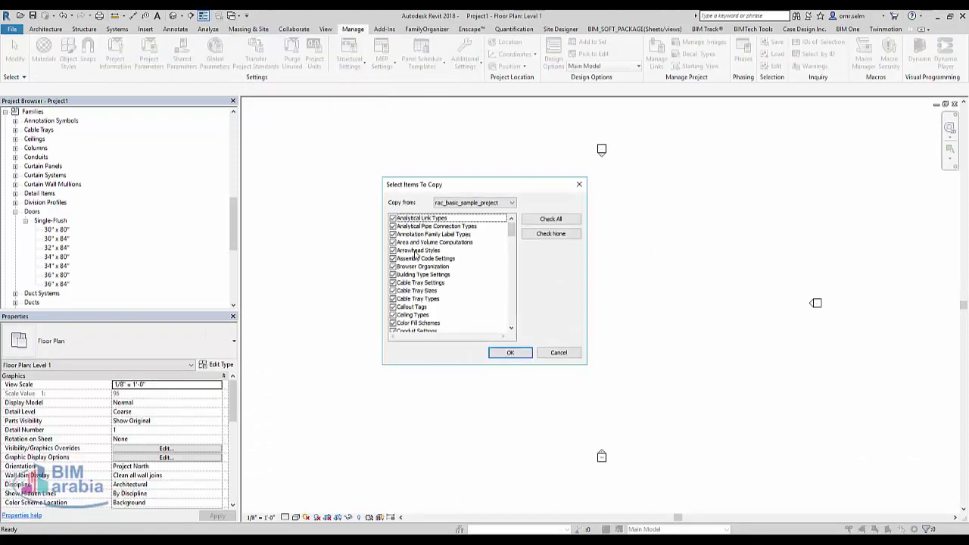
click(411, 301)
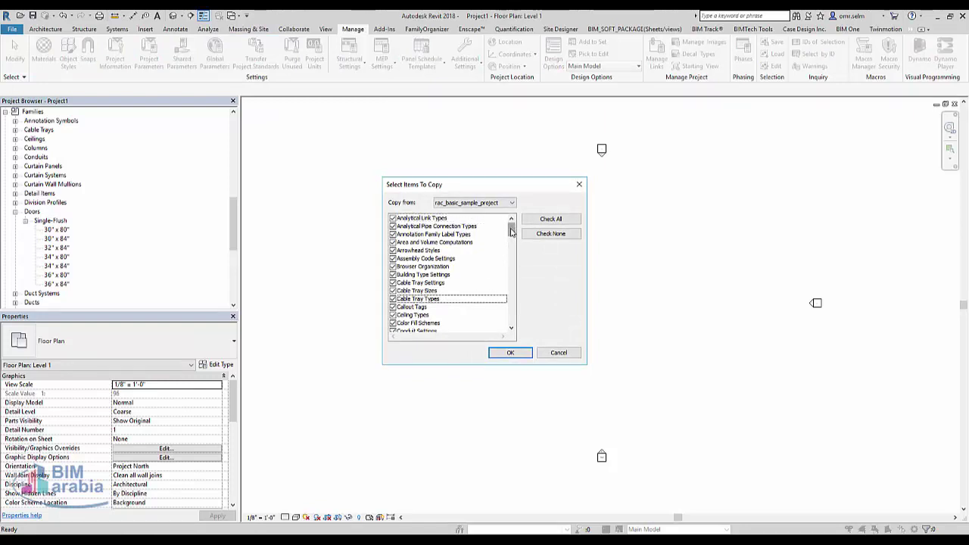
scroll(424, 299, down, 15)
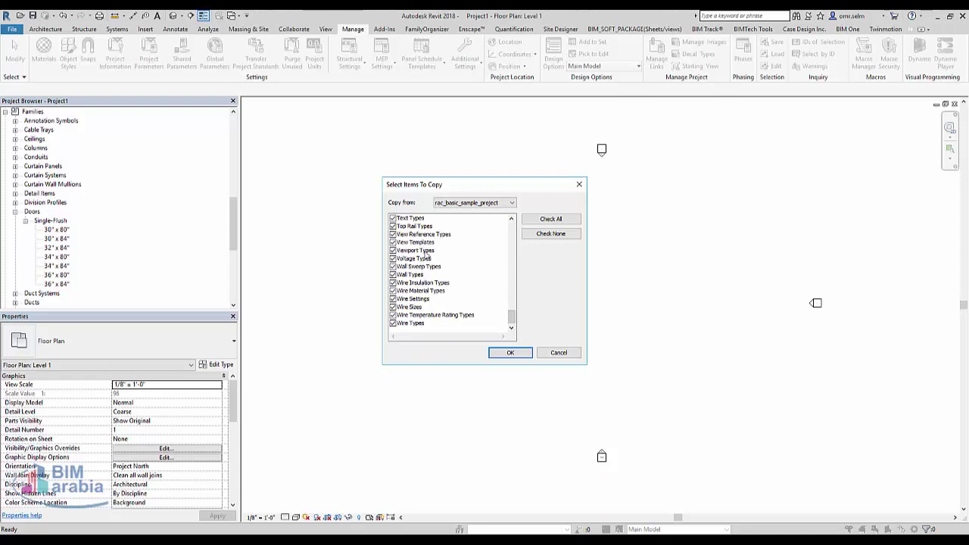
scroll(420, 242, up, 1)
scroll(421, 243, up, 1)
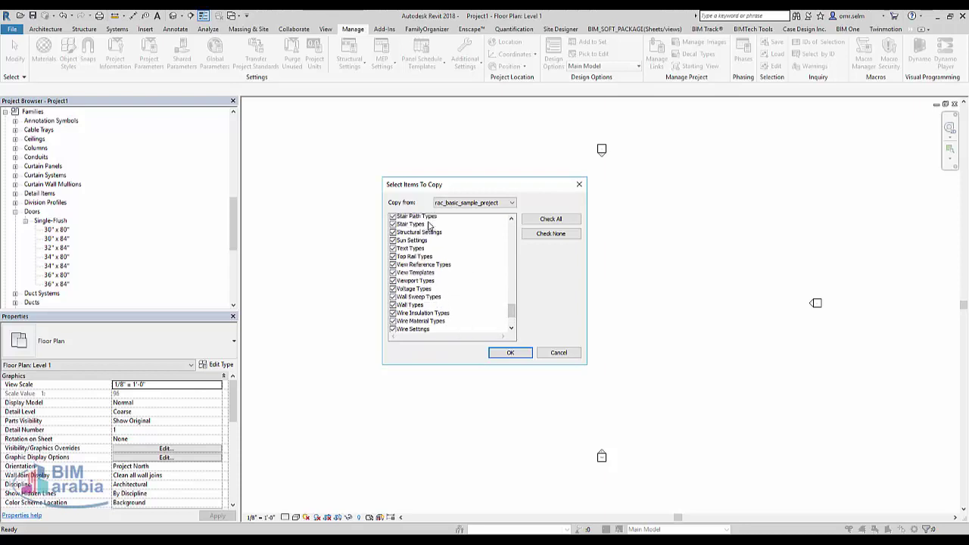
scroll(423, 244, up, 1)
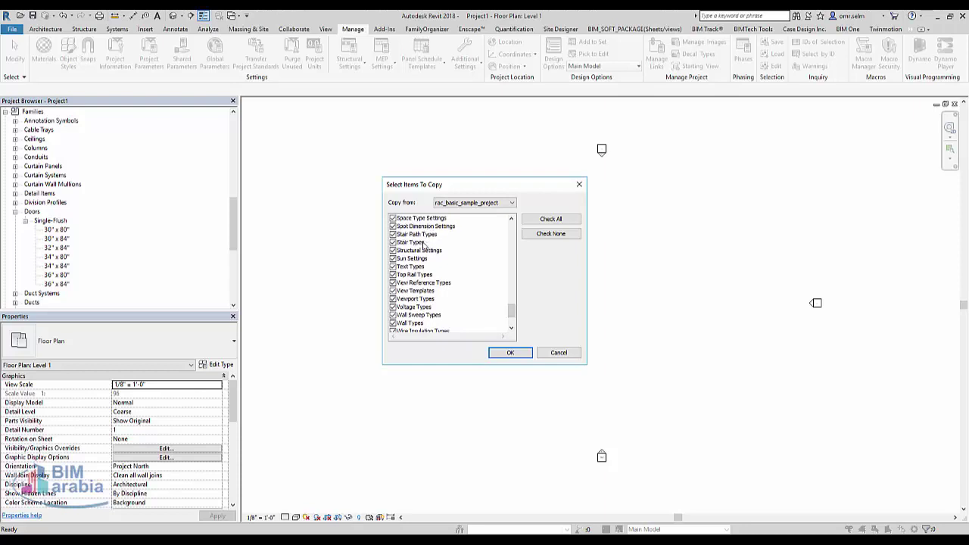
click(463, 203)
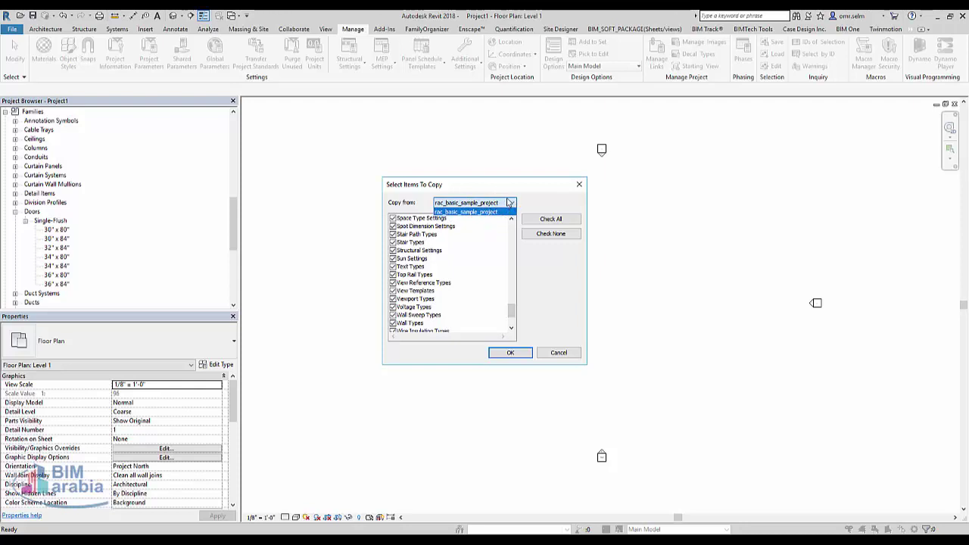
click(421, 254)
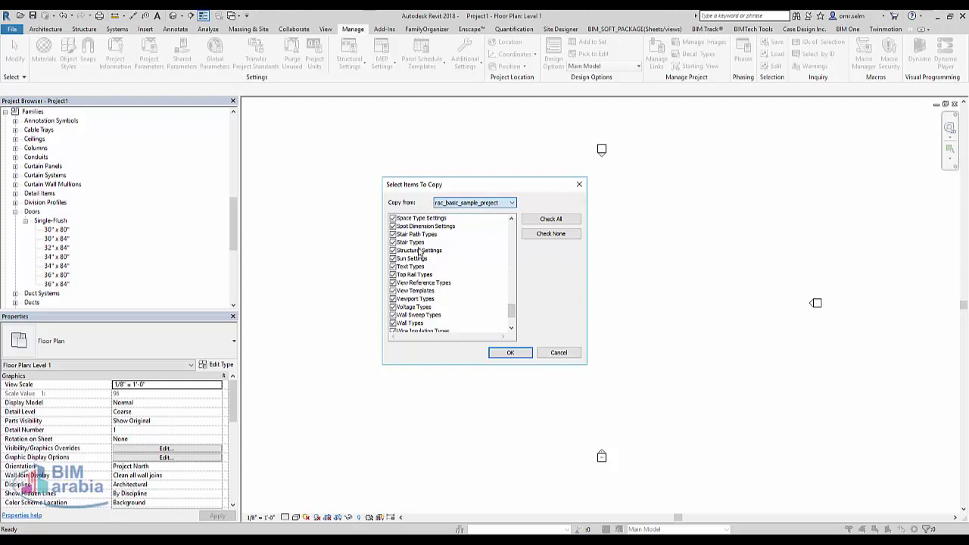
click(550, 234)
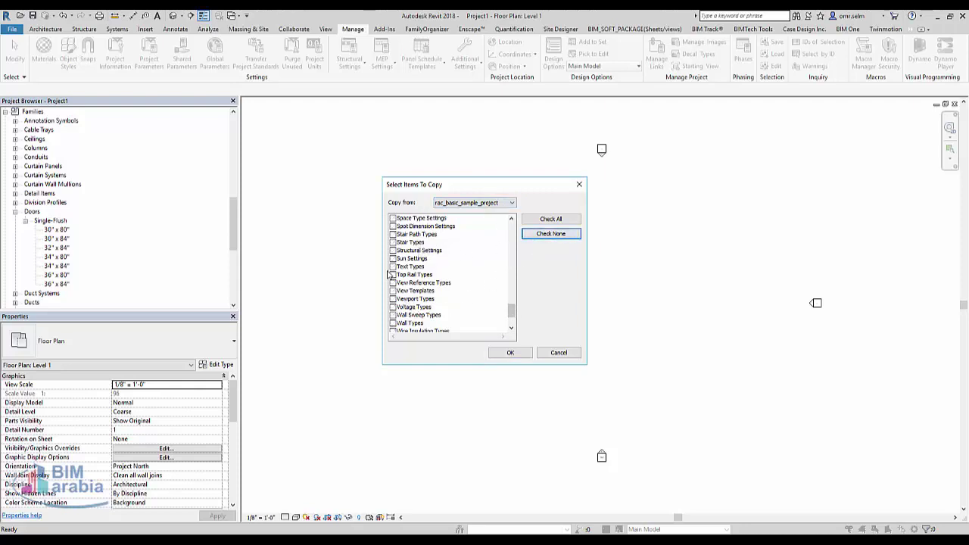
click(393, 268)
Confirm copying the Text Types and overwrite the three duplicate types in Project1.
click(510, 352)
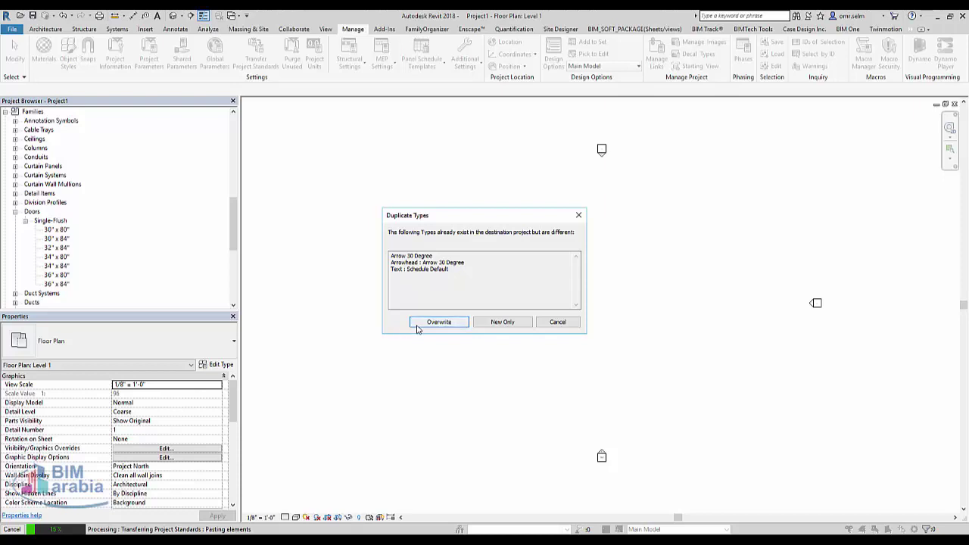
click(557, 325)
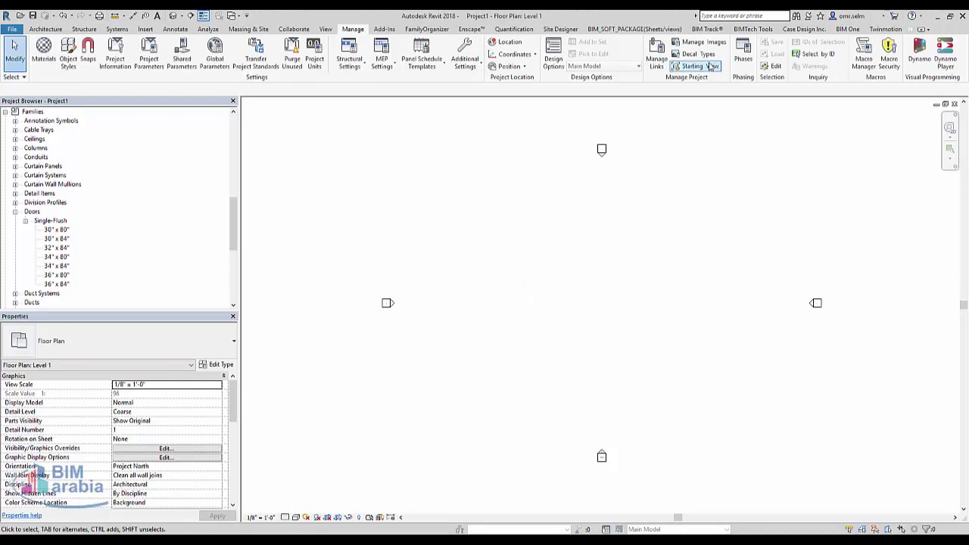
Edit the Single-Flush door family, then load it back into Project1 without saving the family file.
click(31, 212)
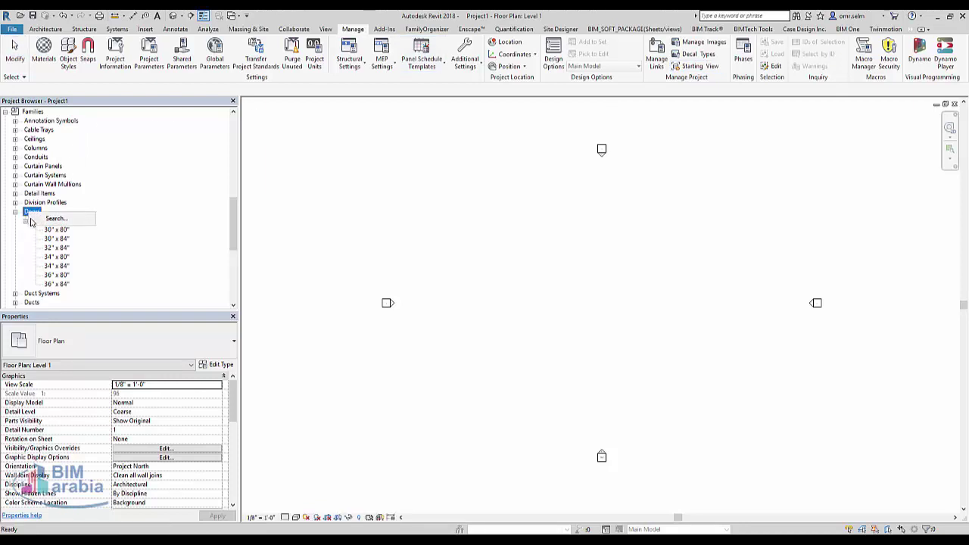
right_click(54, 221)
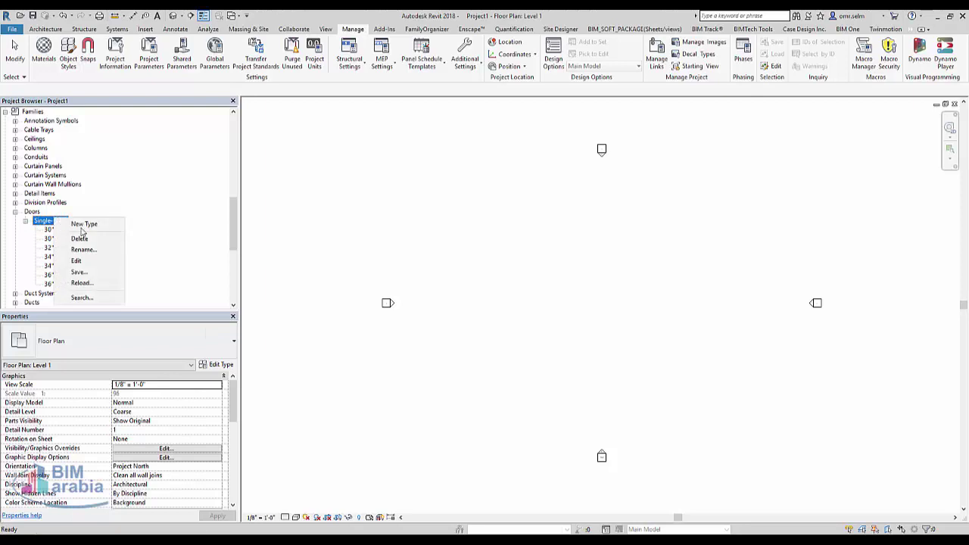
click(113, 262)
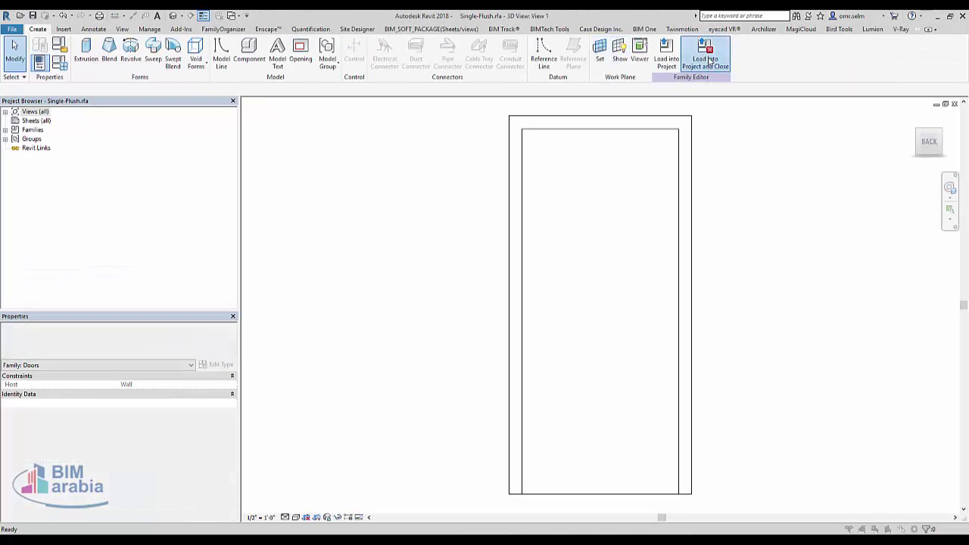
click(709, 60)
click(511, 352)
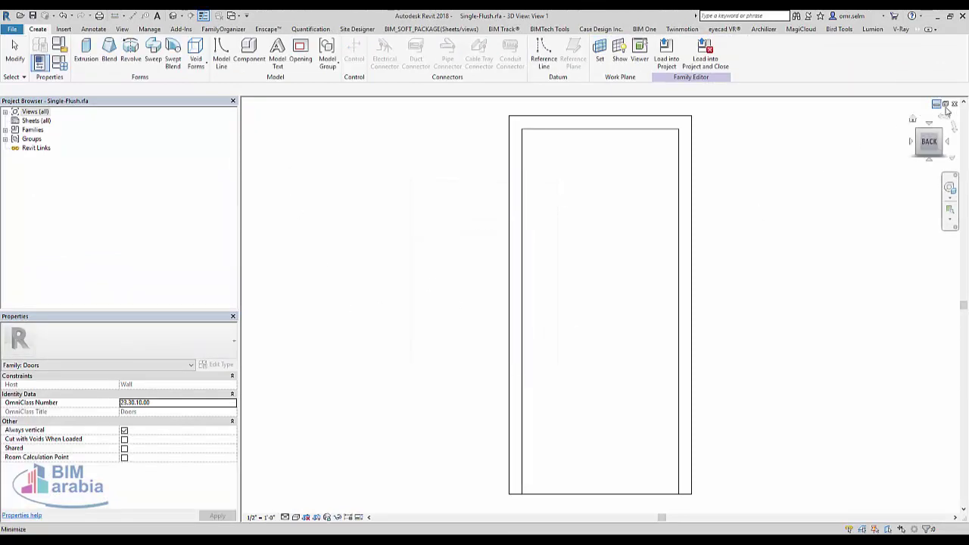
click(506, 283)
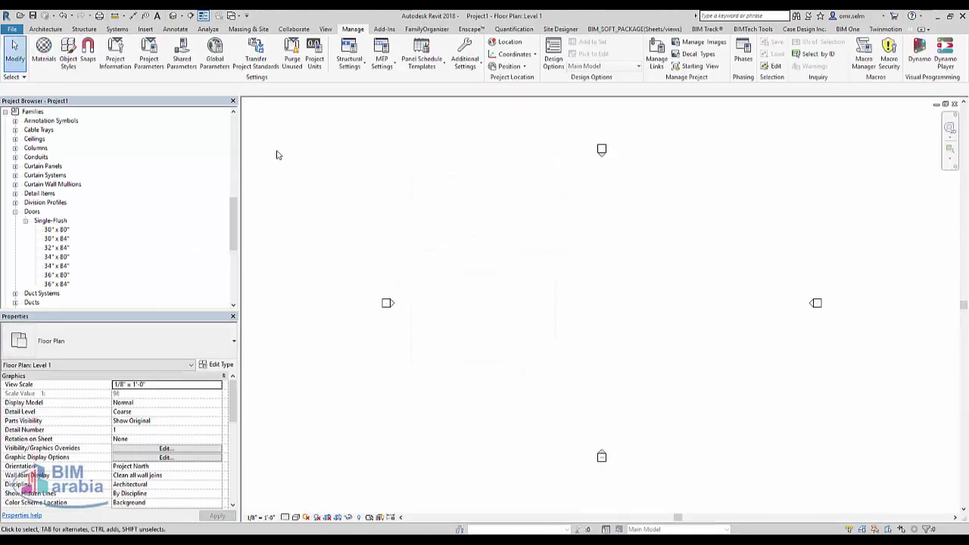
Collapse Doors and expand the Schedules/Quantities list in the Project Browser.
click(14, 213)
scroll(144, 244, down, 2)
scroll(152, 251, up, 6)
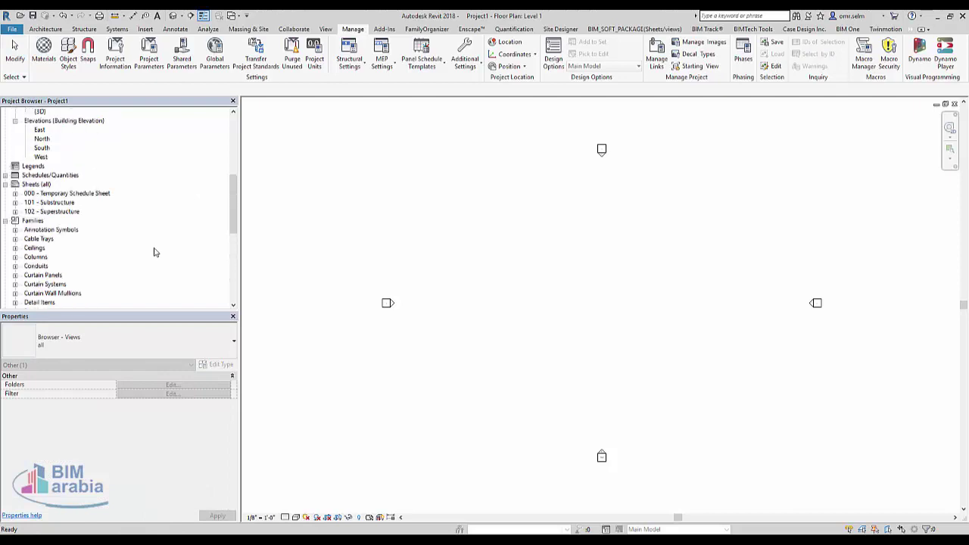
scroll(159, 248, up, 2)
double_click(64, 230)
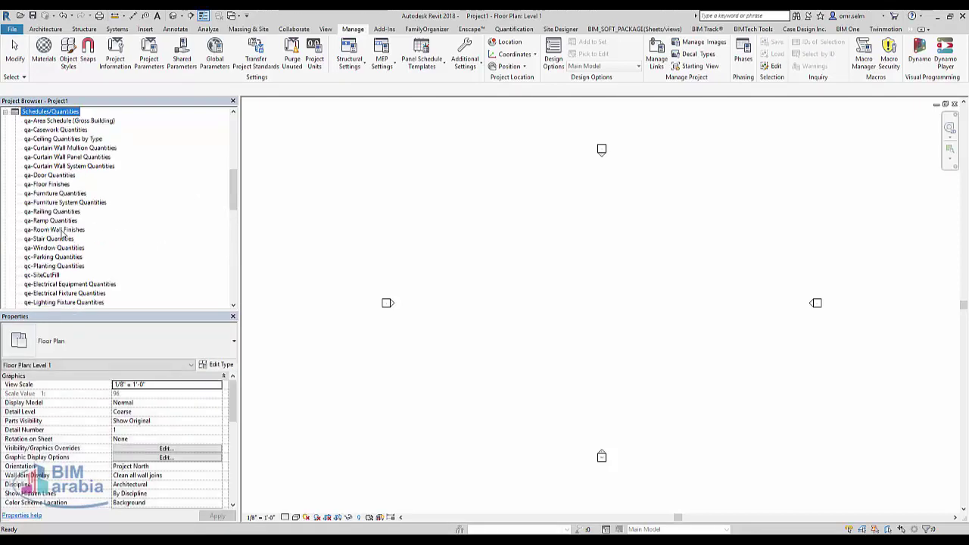
Select every schedule from qa-Area Schedule (Gross Building) through Room Area by Department.
click(69, 121)
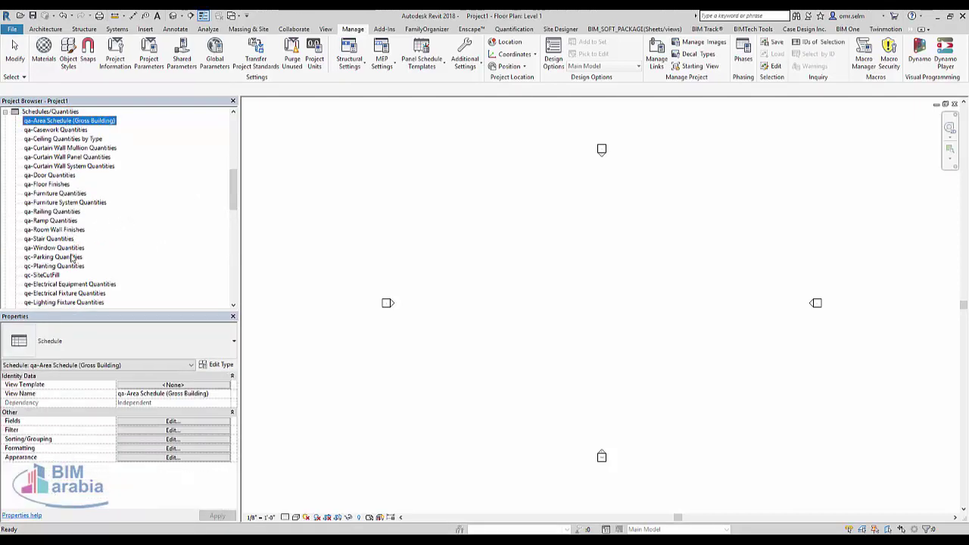
scroll(72, 259, down, 2)
scroll(73, 265, down, 2)
scroll(76, 270, down, 1)
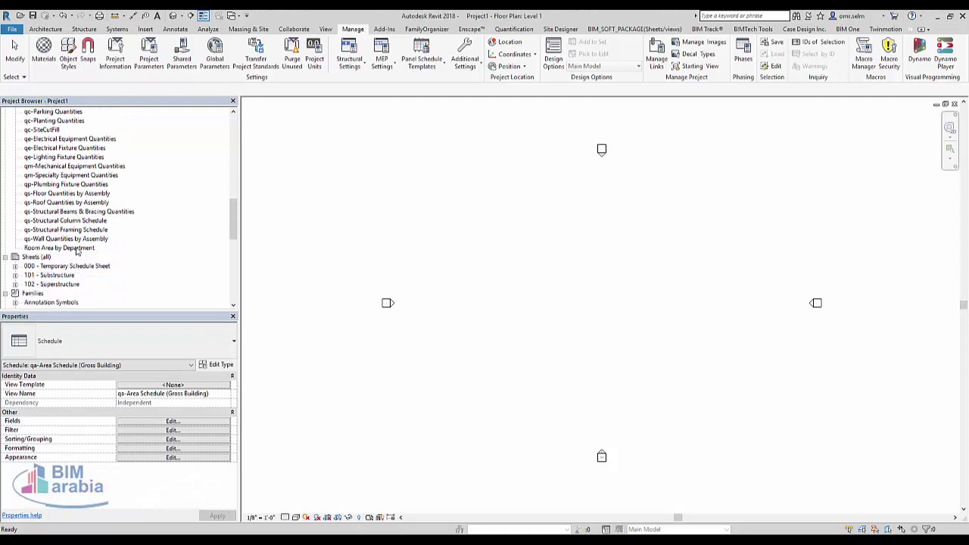
shift+click(77, 250)
scroll(69, 227, up, 3)
scroll(70, 224, up, 1)
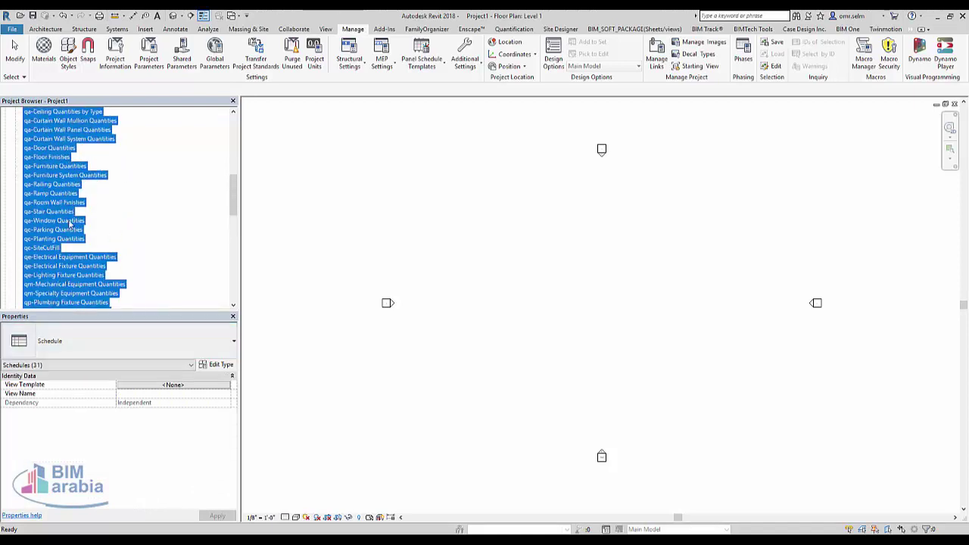
scroll(72, 223, up, 3)
scroll(72, 221, down, 2)
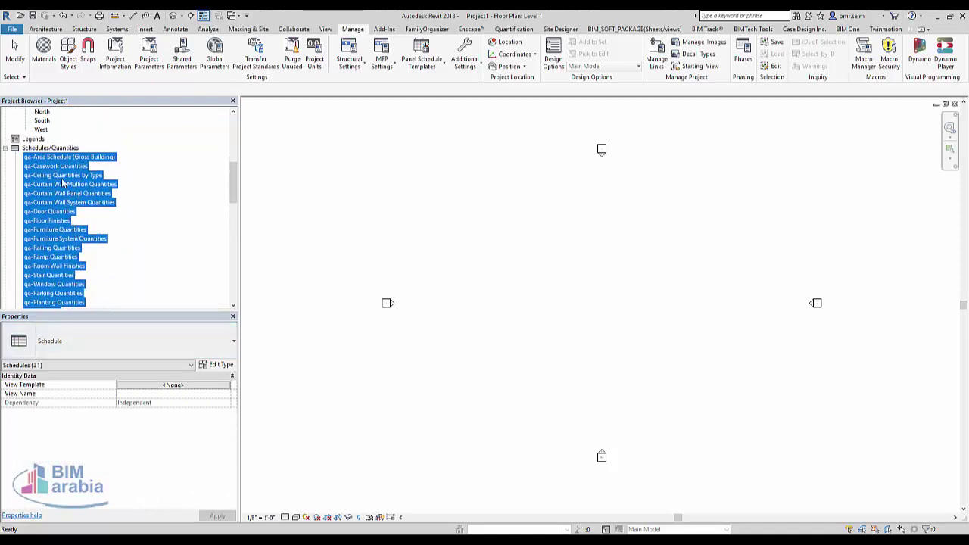
right_click(63, 182)
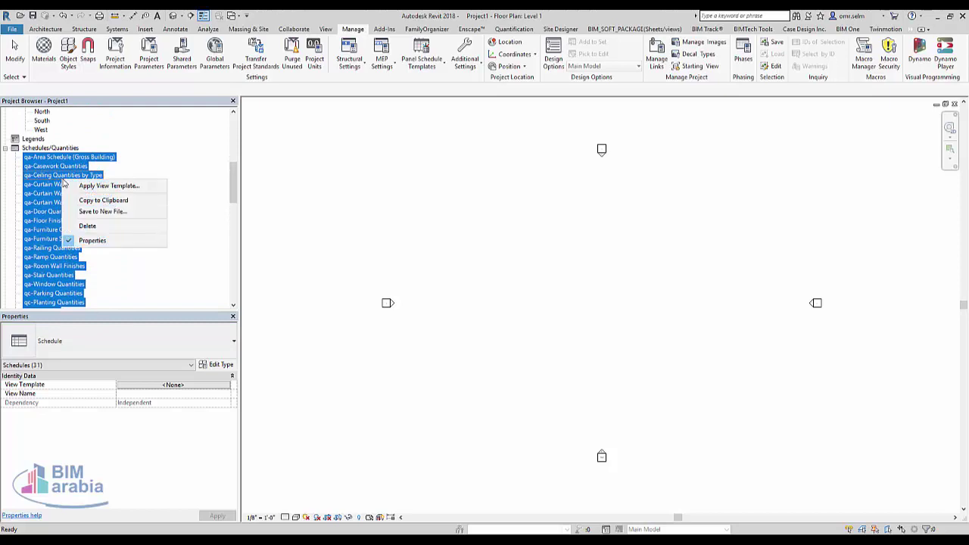
Copy the schedules and paste them into rac_basic_sample_project, accepting the duplicate types.
click(127, 202)
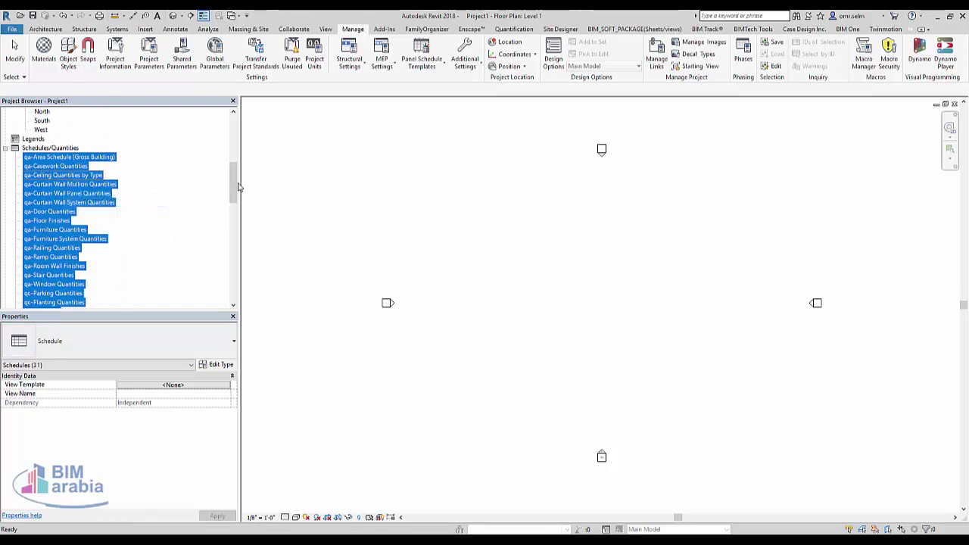
click(239, 16)
click(258, 40)
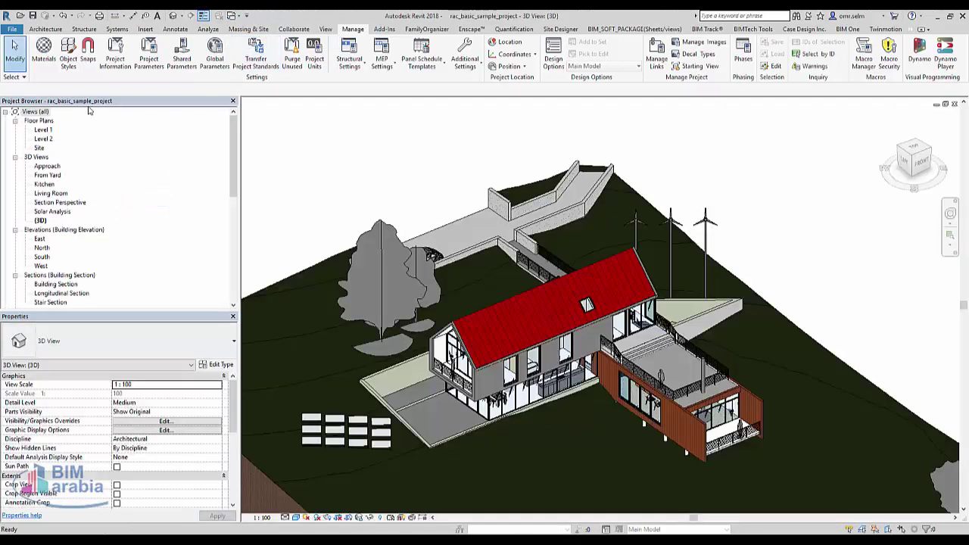
key(ctrl+v)
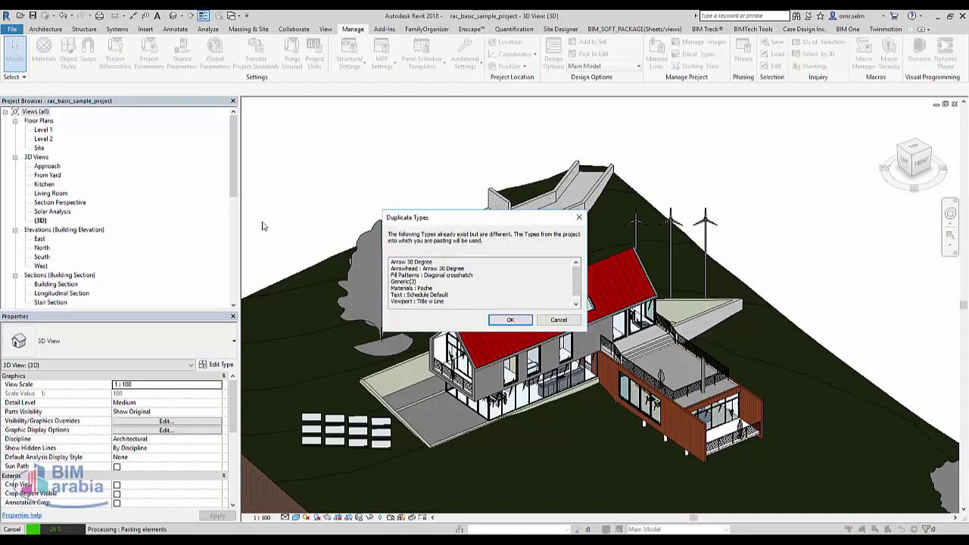
click(510, 320)
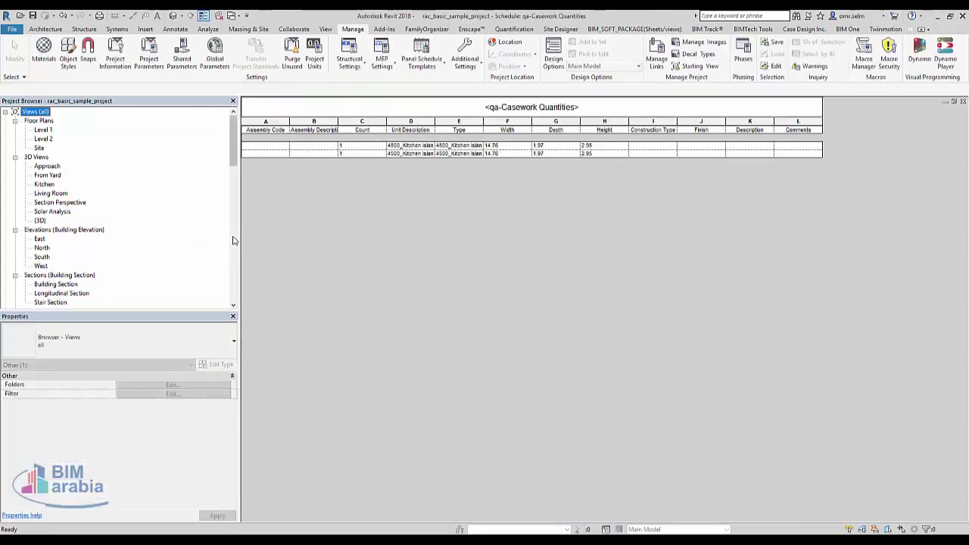
Return to Project1's Level 1 floor plan.
click(233, 240)
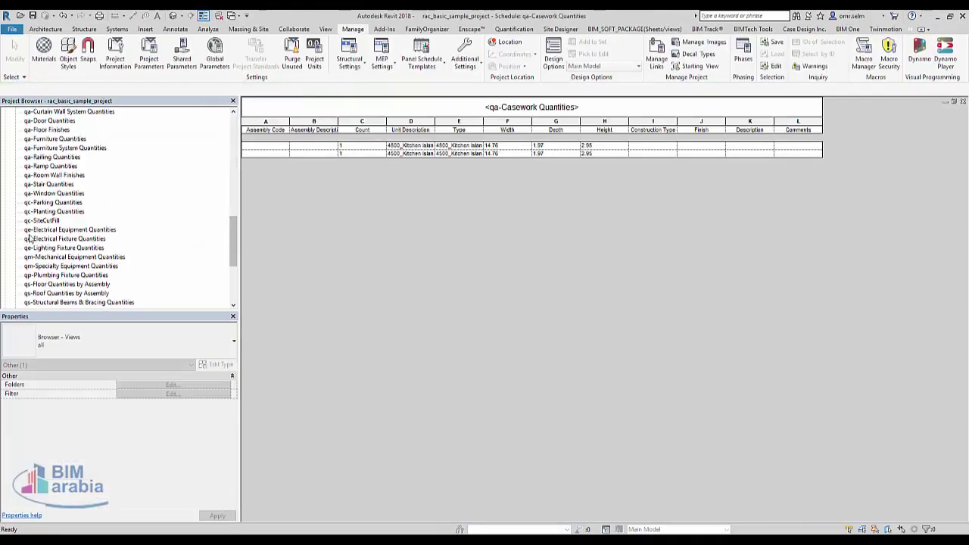
click(232, 15)
click(288, 40)
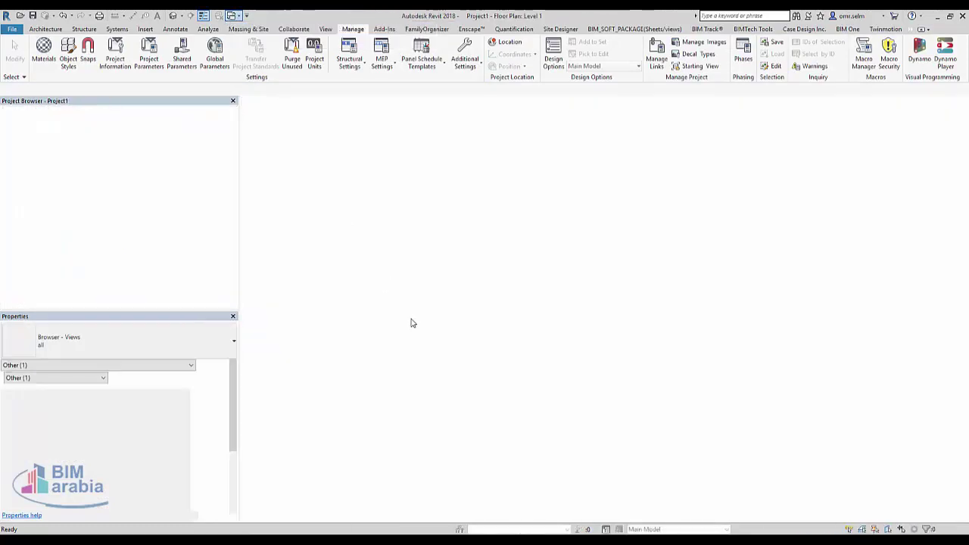
Select from qa-Area Schedule (Gross Building) down through sheets 000 and 101.
click(74, 158)
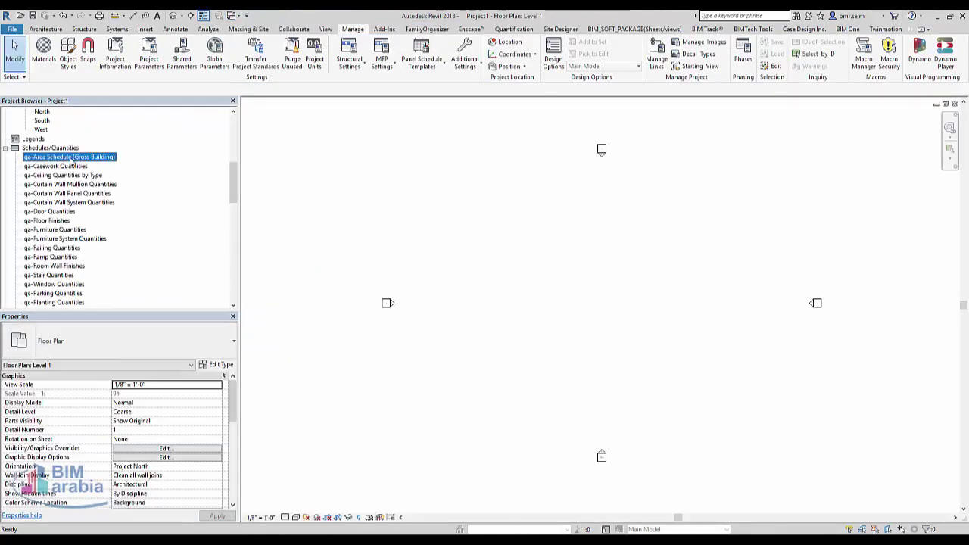
scroll(61, 212, down, 3)
scroll(58, 257, down, 2)
scroll(56, 265, down, 1)
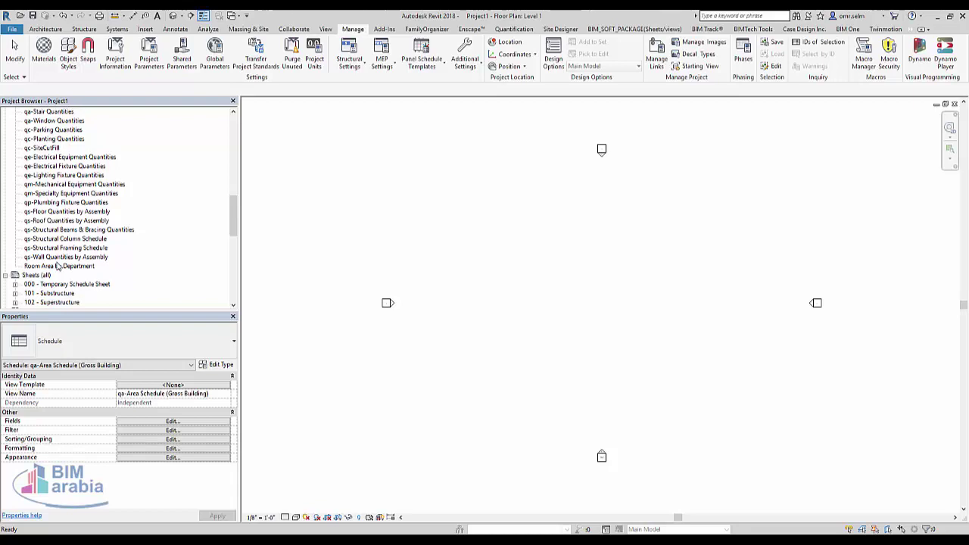
shift+click(59, 267)
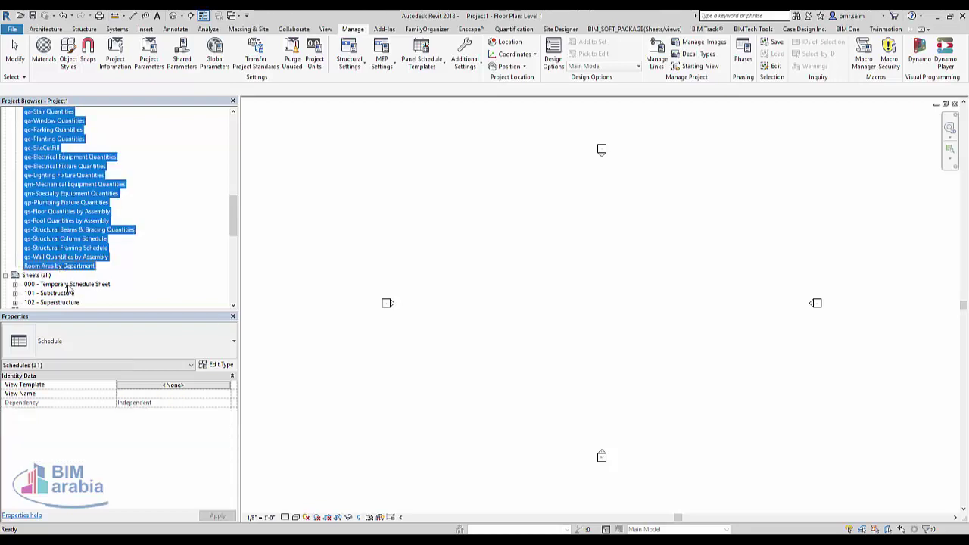
ctrl+click(69, 286)
ctrl+click(59, 294)
right_click(59, 199)
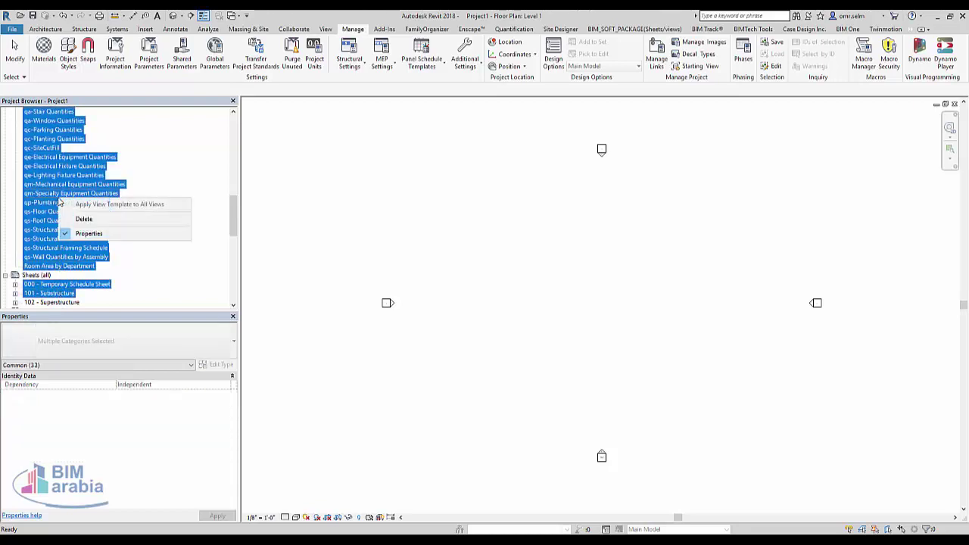
Narrow the selection to schedules only, excluding sheets, and choose Save to New File.
click(53, 248)
click(53, 267)
scroll(62, 261, up, 2)
scroll(71, 162, up, 2)
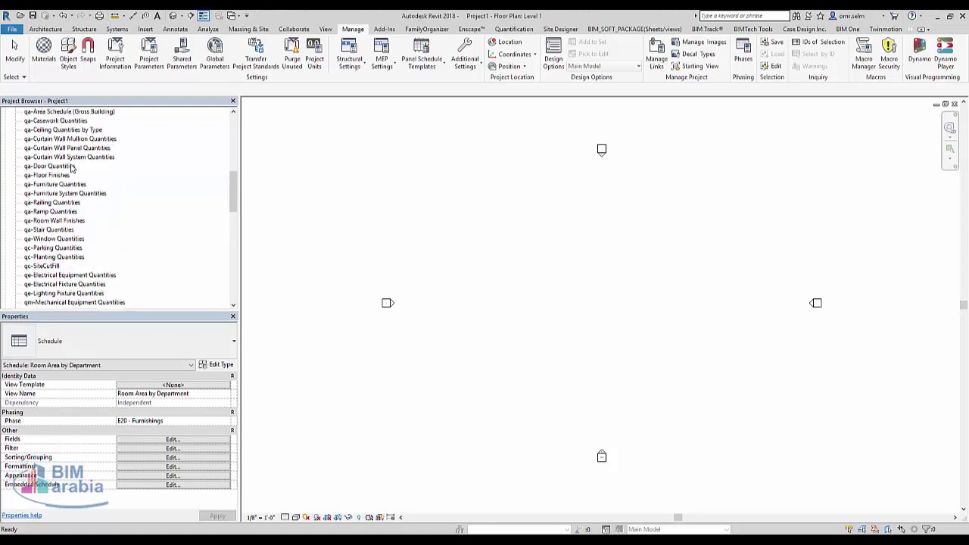
scroll(72, 168, up, 3)
shift+click(68, 166)
right_click(49, 167)
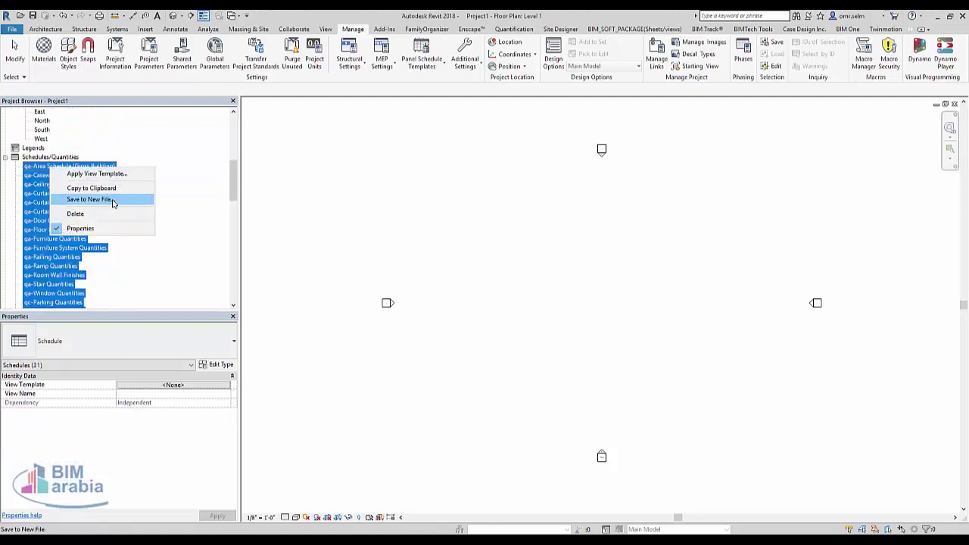
click(113, 200)
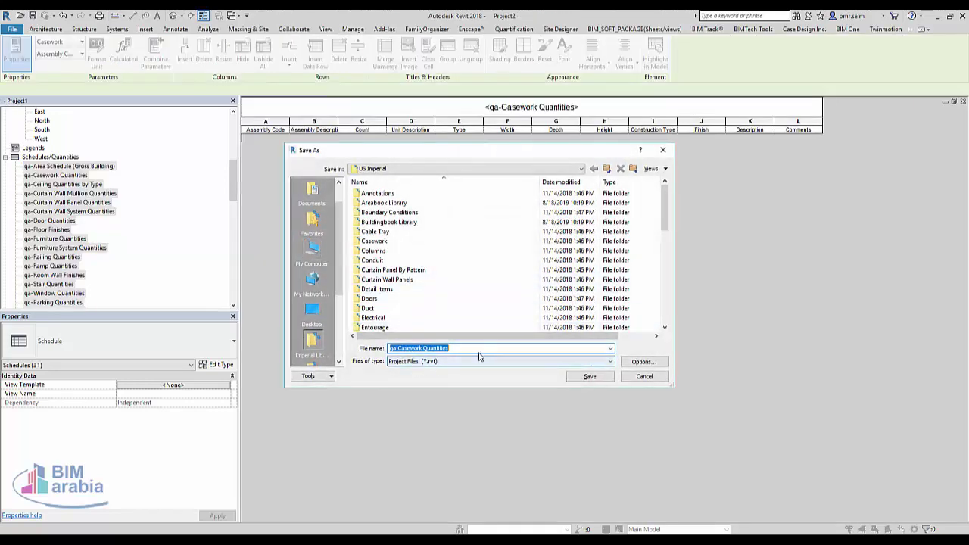
Save the schedules as qa-Casework Quantities.rvt in the Desktop folder.
click(311, 314)
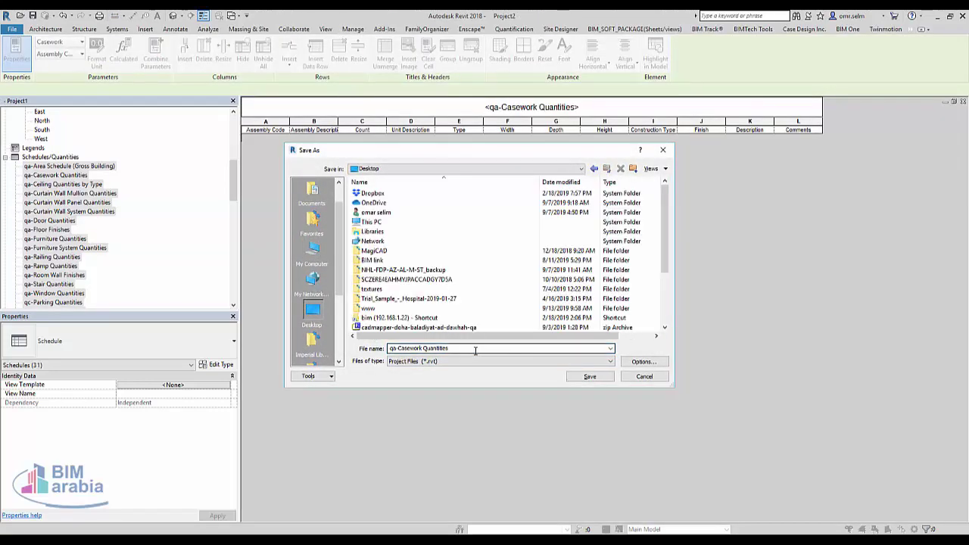
click(476, 350)
click(583, 378)
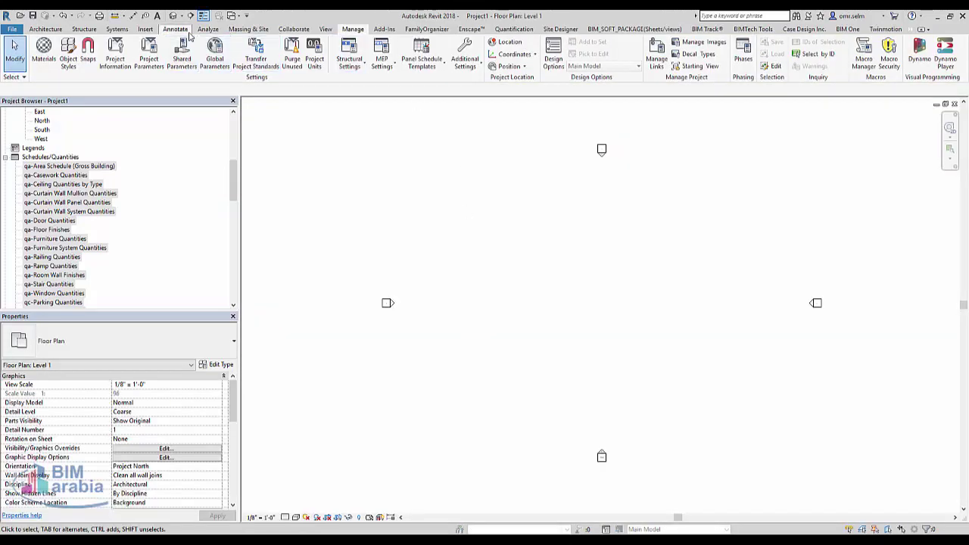
Start Insert Views from File from the Insert tab's Insert from File menu.
click(146, 29)
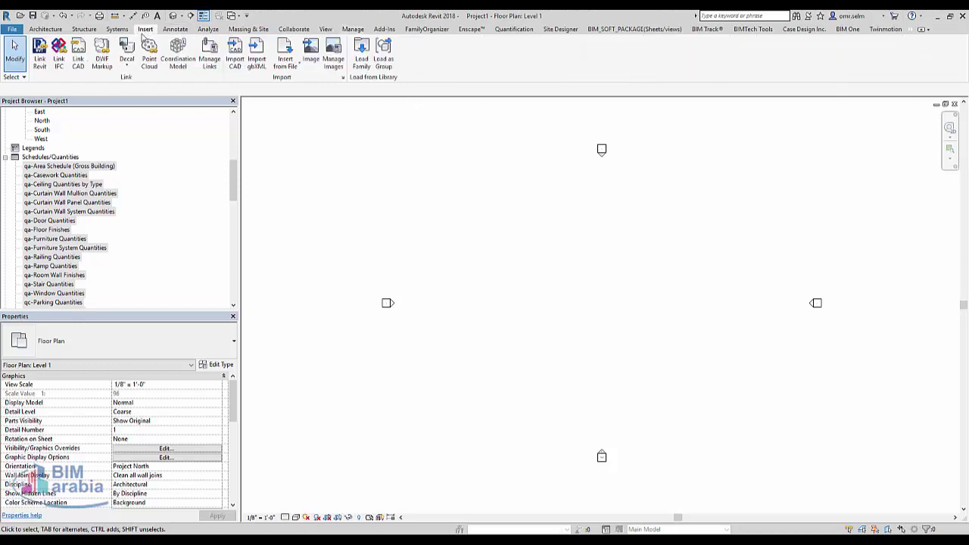
click(290, 68)
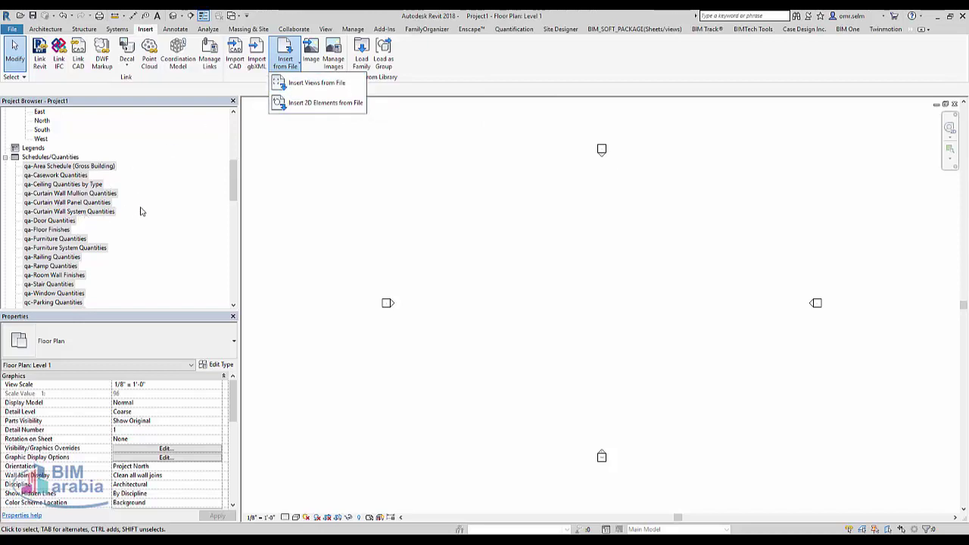
click(288, 83)
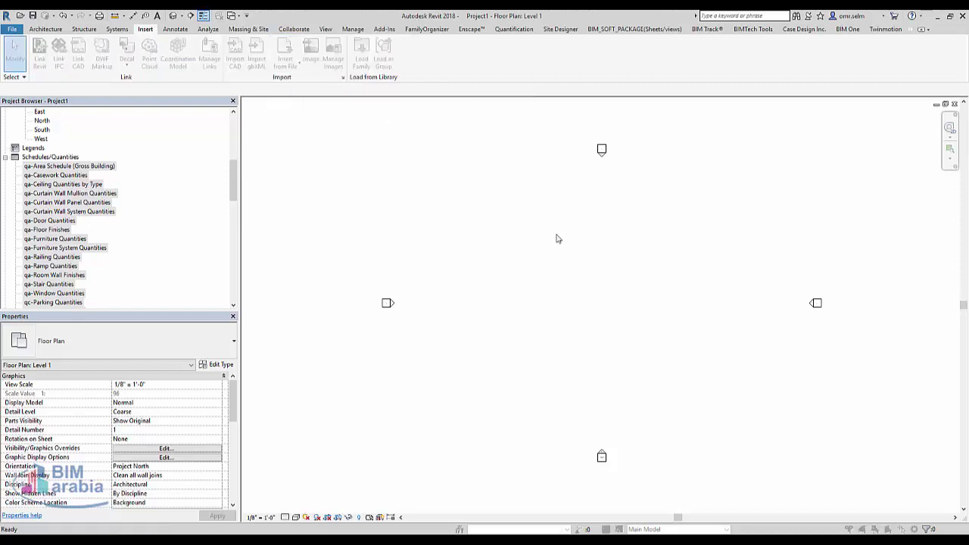
Browse to the Desktop and open qa-Casework Quantities.rvt as the source file.
scroll(513, 334, down, 3)
click(316, 314)
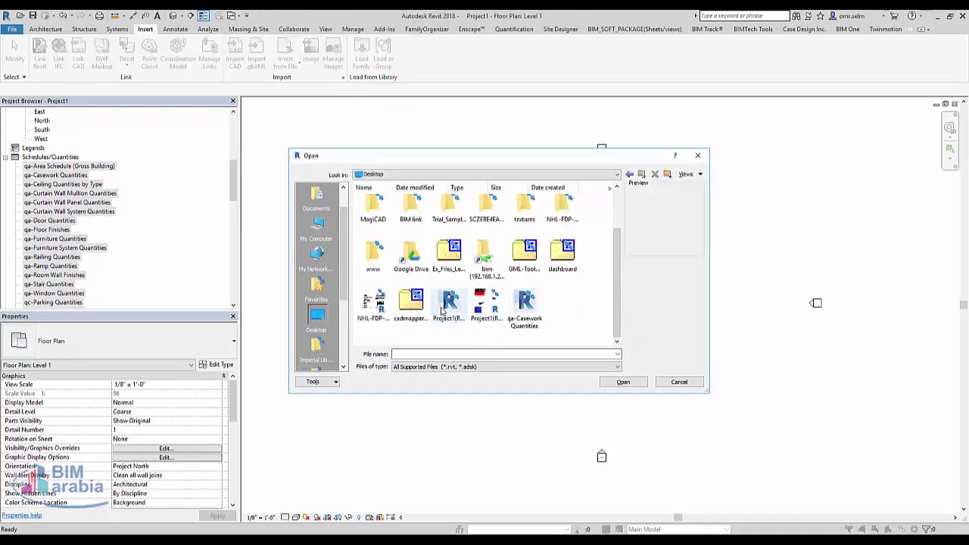
click(448, 307)
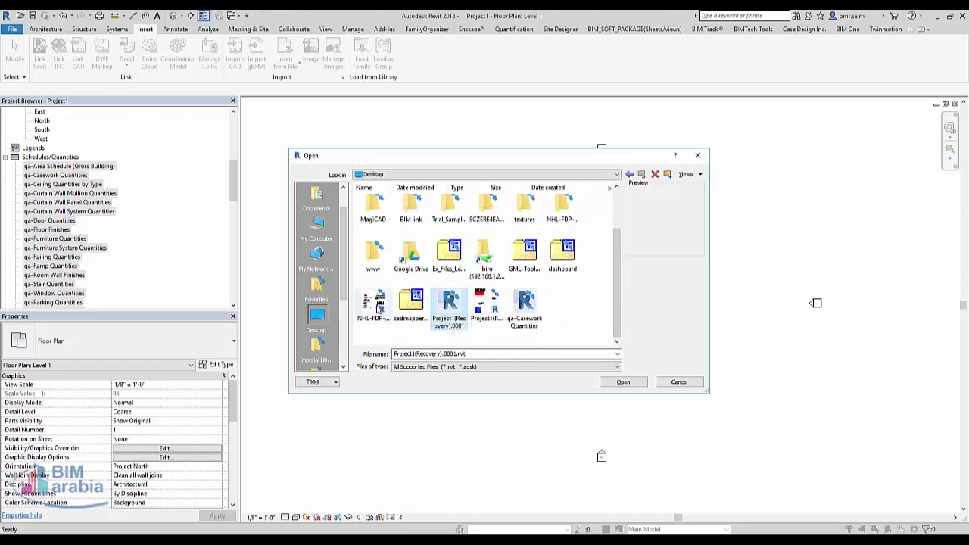
click(368, 303)
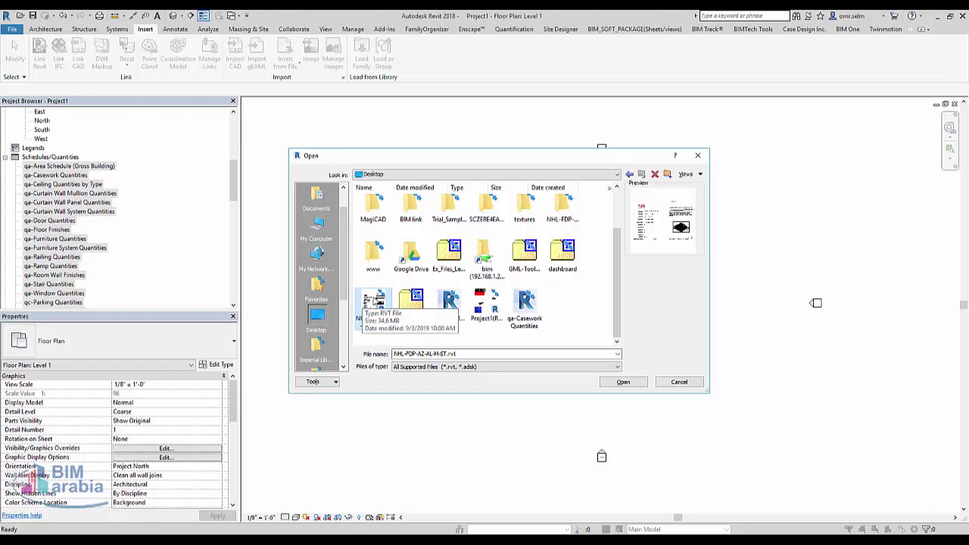
click(532, 312)
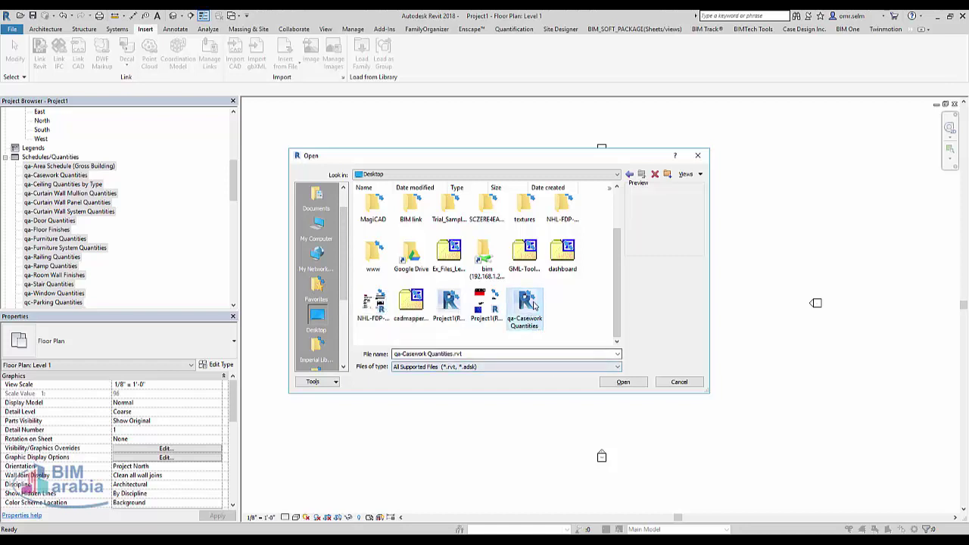
mouse_move(525, 307)
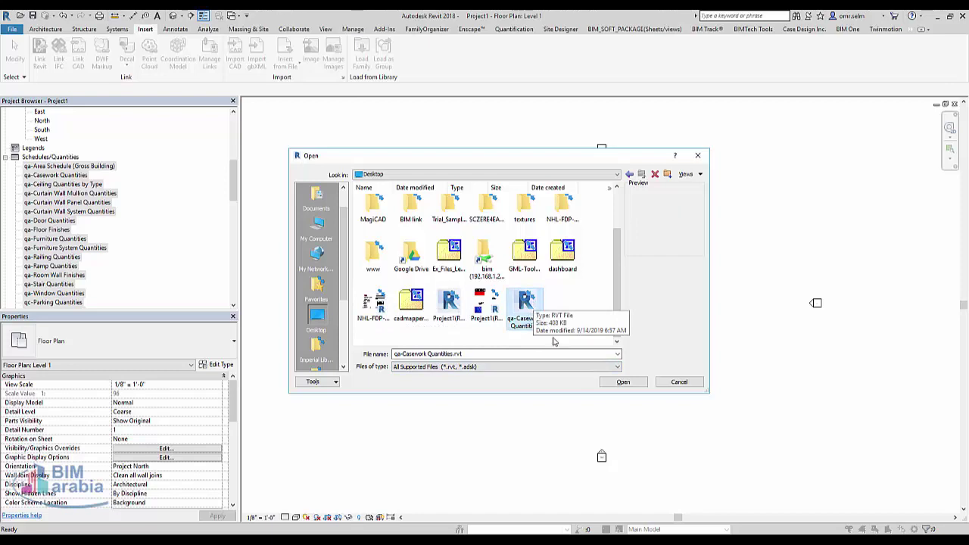
click(623, 381)
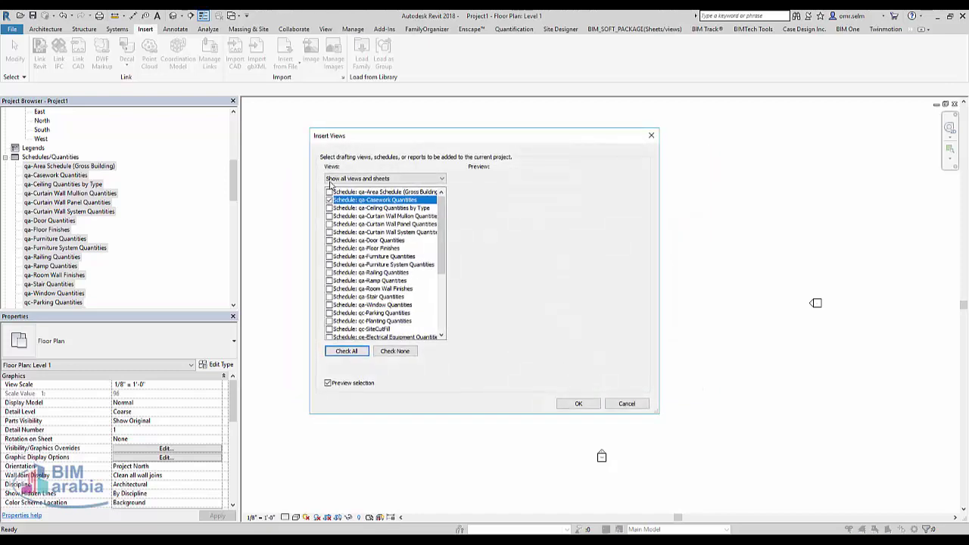
Insert all schedules into Project1 with Check All, then undo the insertion with Ctrl+Z.
click(346, 352)
scroll(329, 283, down, 5)
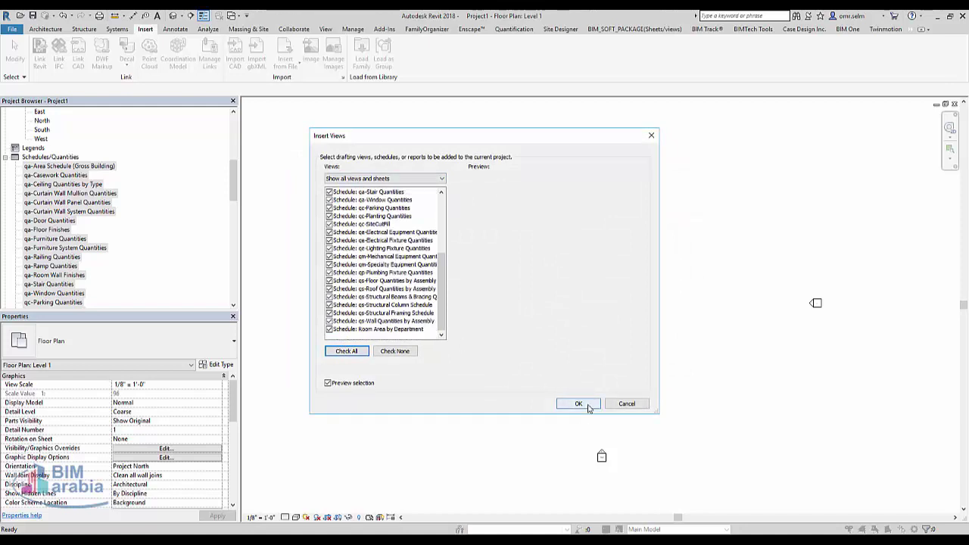
click(585, 407)
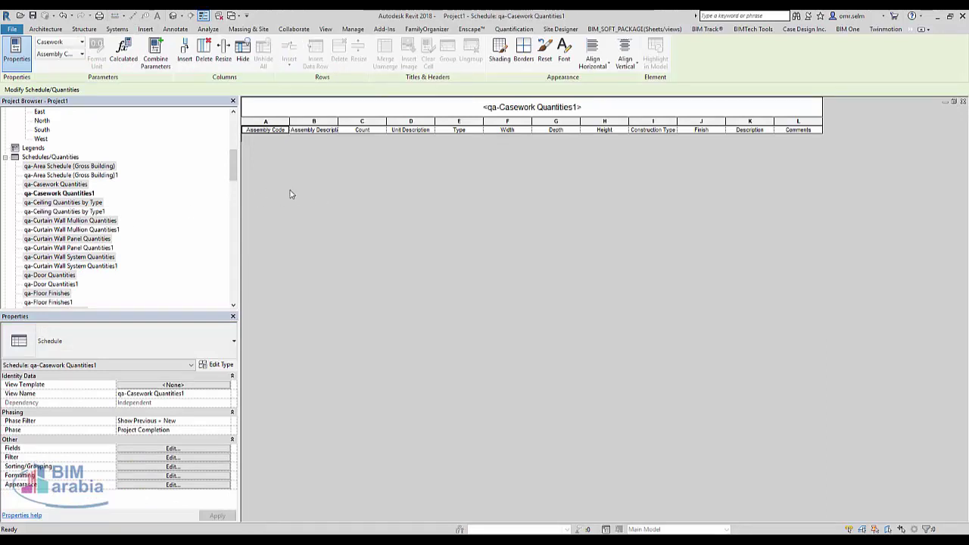
key(ctrl+z)
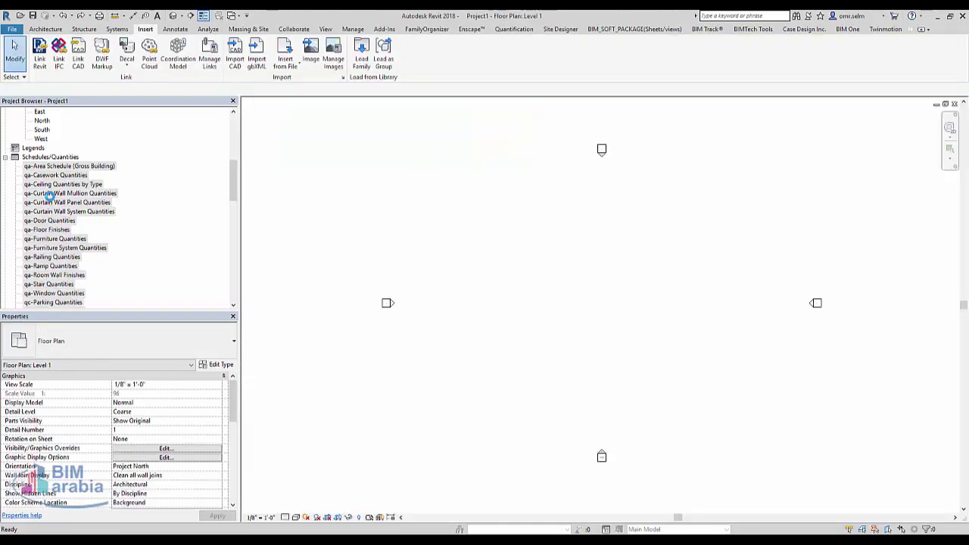